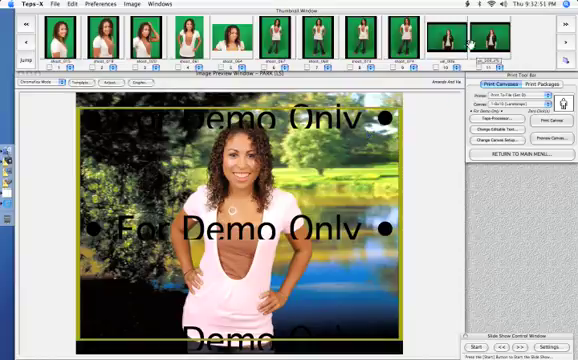
Load the dark-jacket woman's green-screen shot over the park and switch to her other photo
double_click(110, 86)
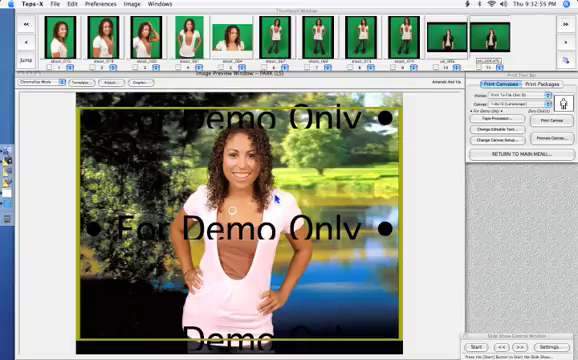
double_click(221, 35)
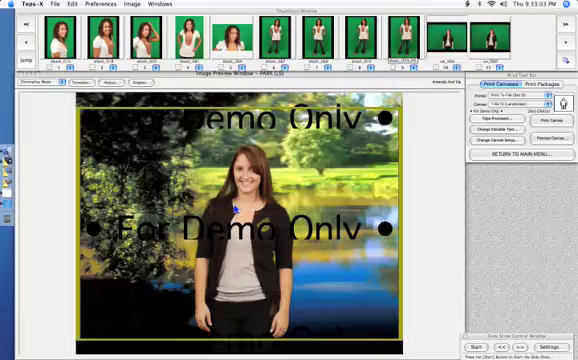
key(Right)
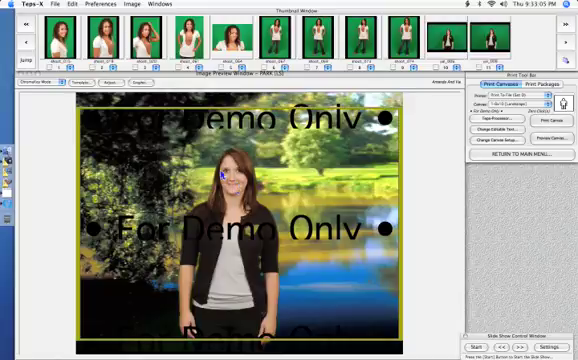
Bring up the image adjustment panel on its Shift/Zoom settings
click(119, 84)
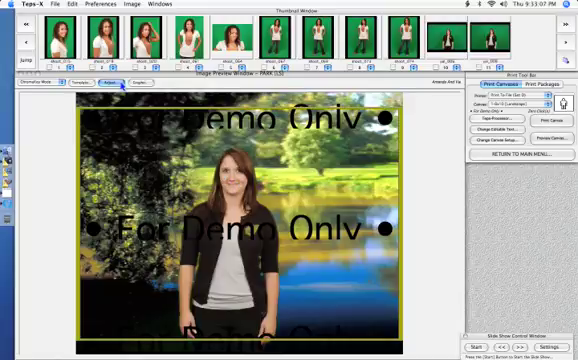
click(120, 85)
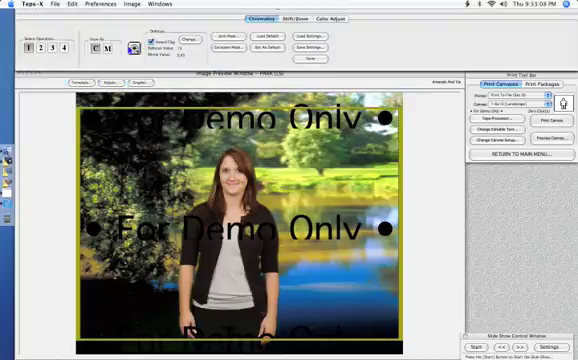
click(298, 18)
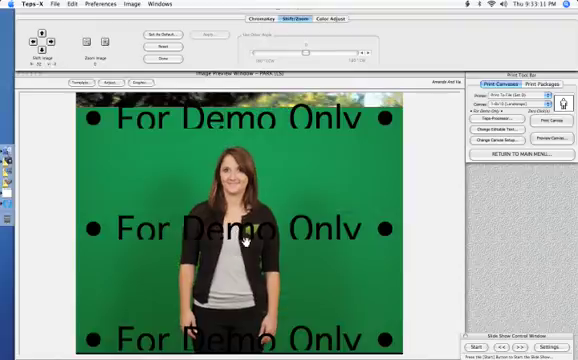
Shift the woman up and zoom in so she fills more of the frame
click(245, 240)
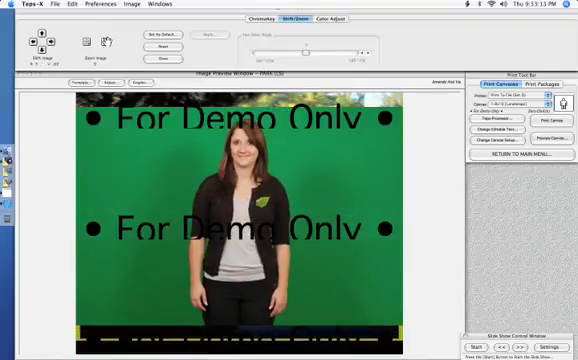
click(104, 42)
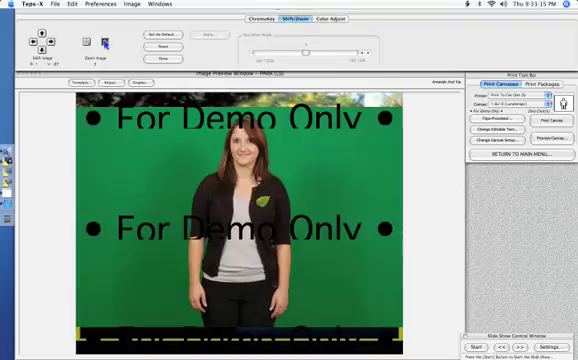
click(104, 43)
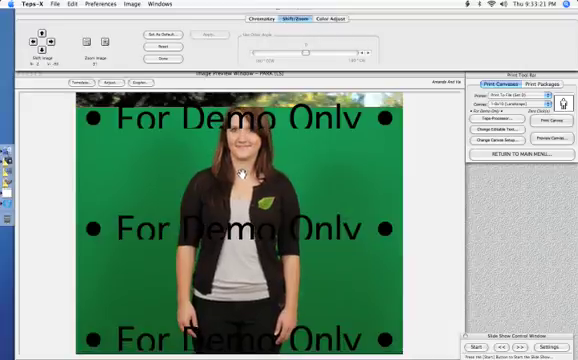
click(168, 60)
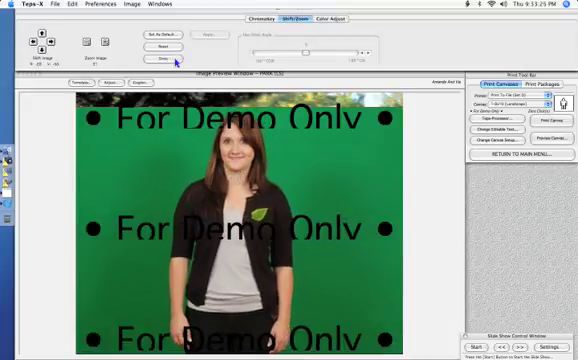
click(168, 60)
Close the Shift/Zoom panel to view the park composite, then reopen Adjust
click(170, 60)
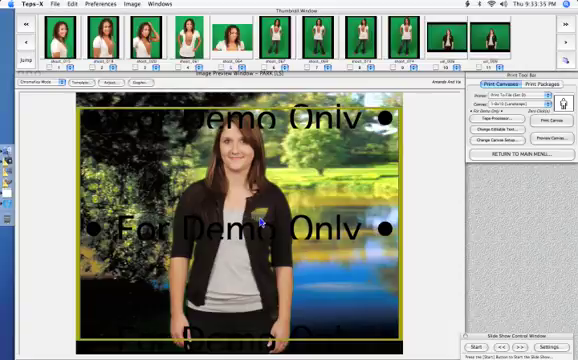
click(118, 84)
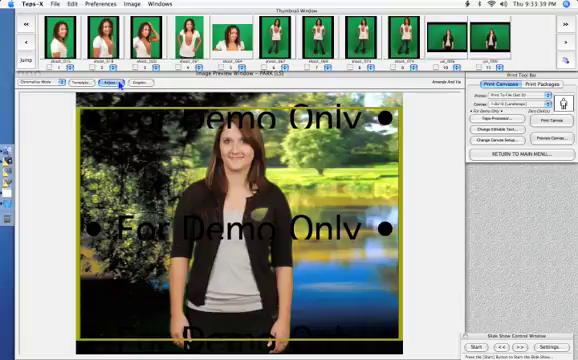
Go to the Chromakey settings and open the Junk Mask (External Mask) dialog
click(285, 24)
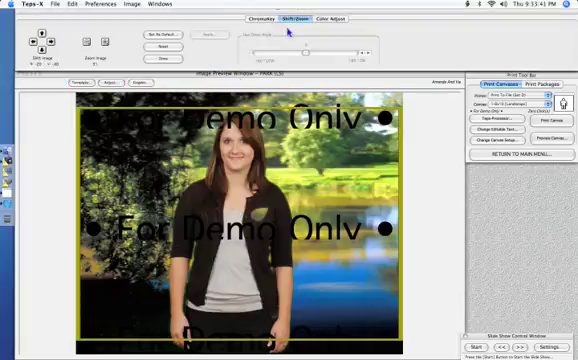
click(268, 19)
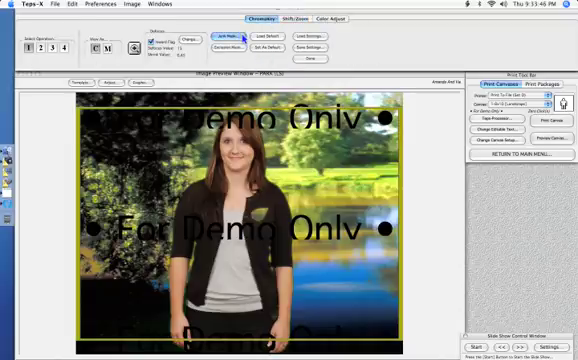
click(243, 37)
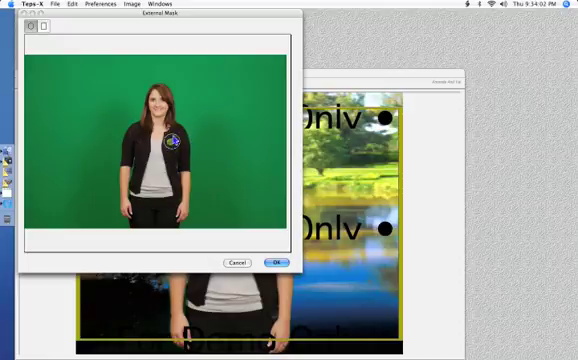
Confirm the External Mask around the cardigan leaf with OK
click(276, 262)
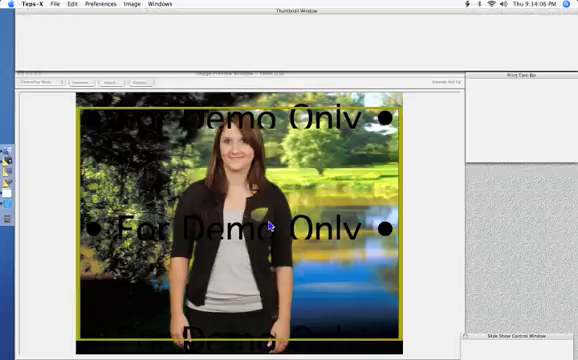